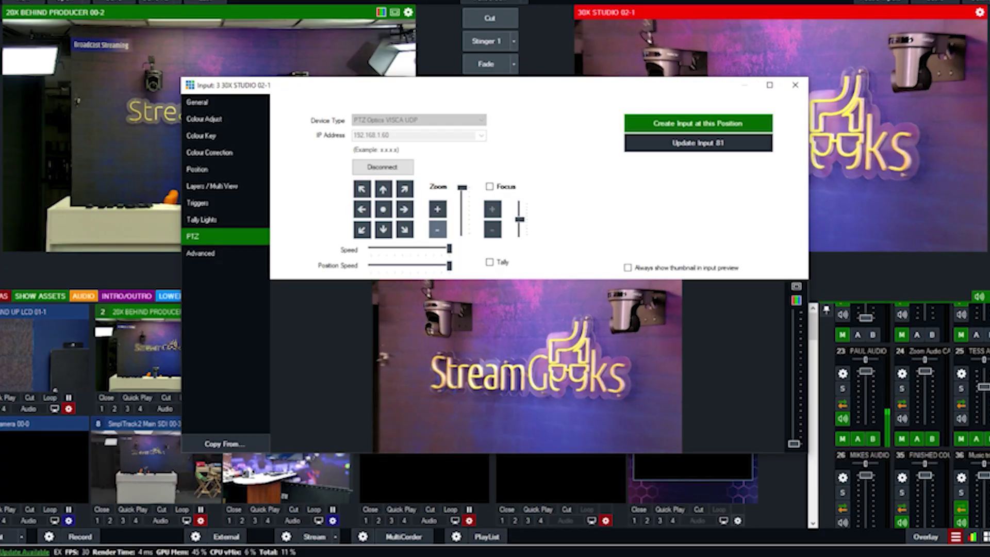
# - Pan, tilt and zoom the 30X STUDIO camera in on the wall-mounted camera
pyautogui.click(404, 229)
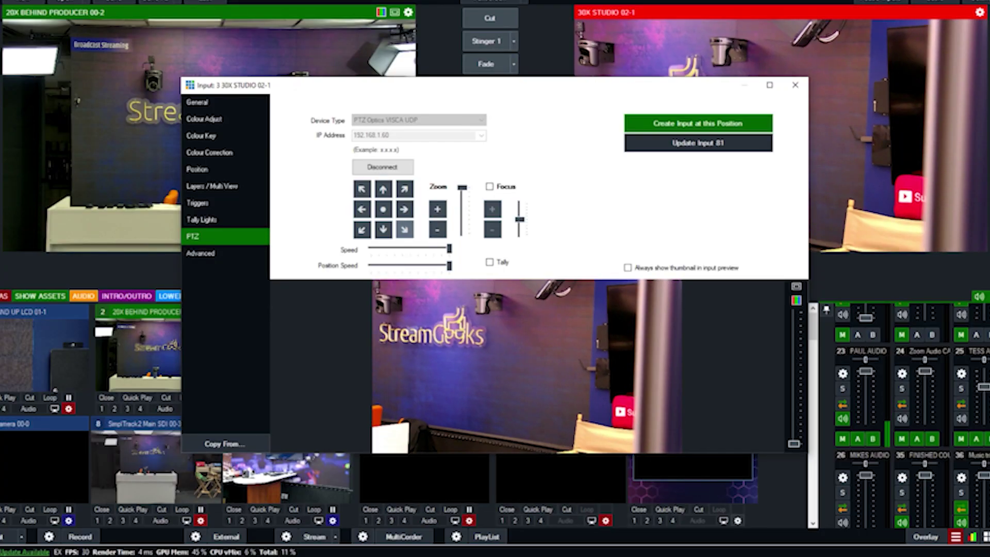
pyautogui.click(384, 189)
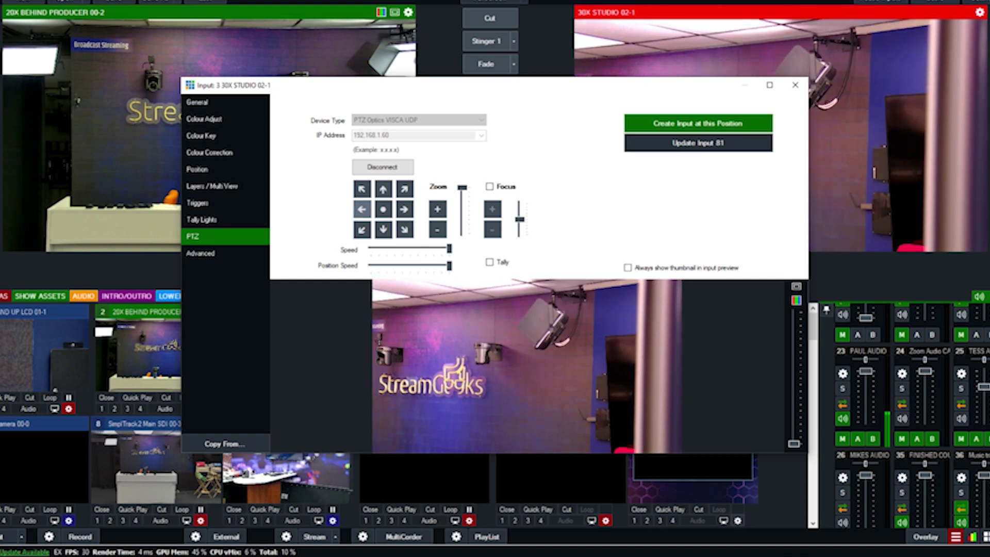
pyautogui.click(362, 209)
pyautogui.click(437, 209)
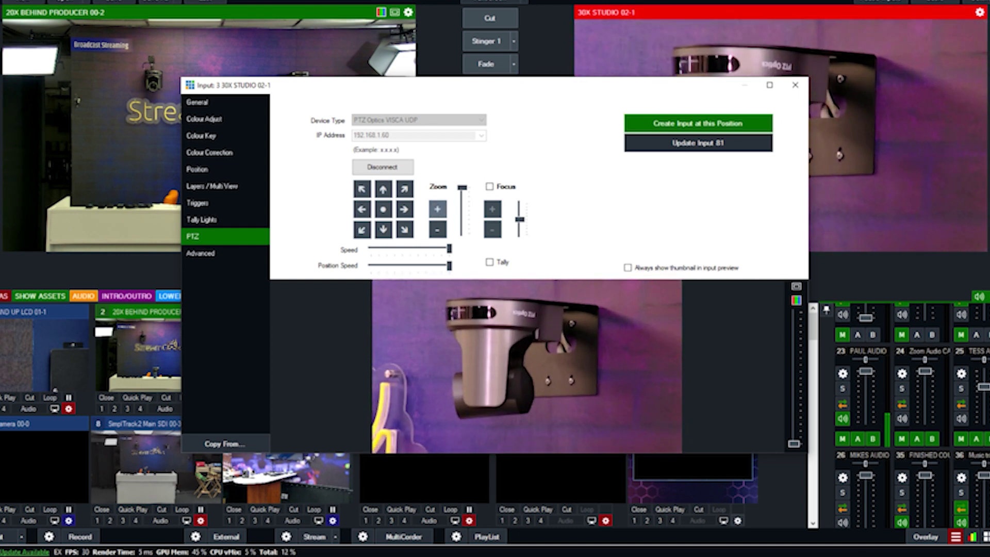
# - Save that framing as a new PTZ preset input and close the input's settings
pyautogui.click(699, 123)
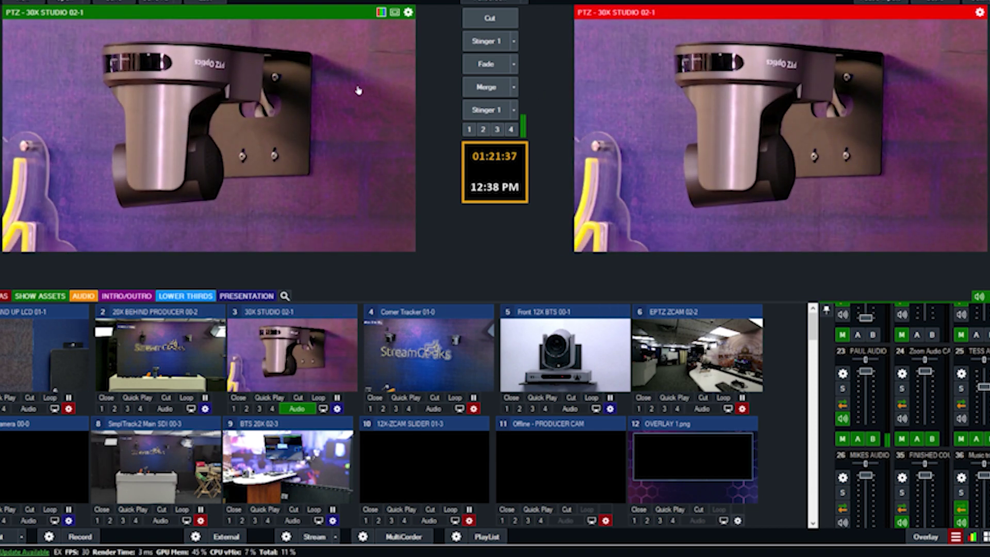
pyautogui.doubleClick(364, 169)
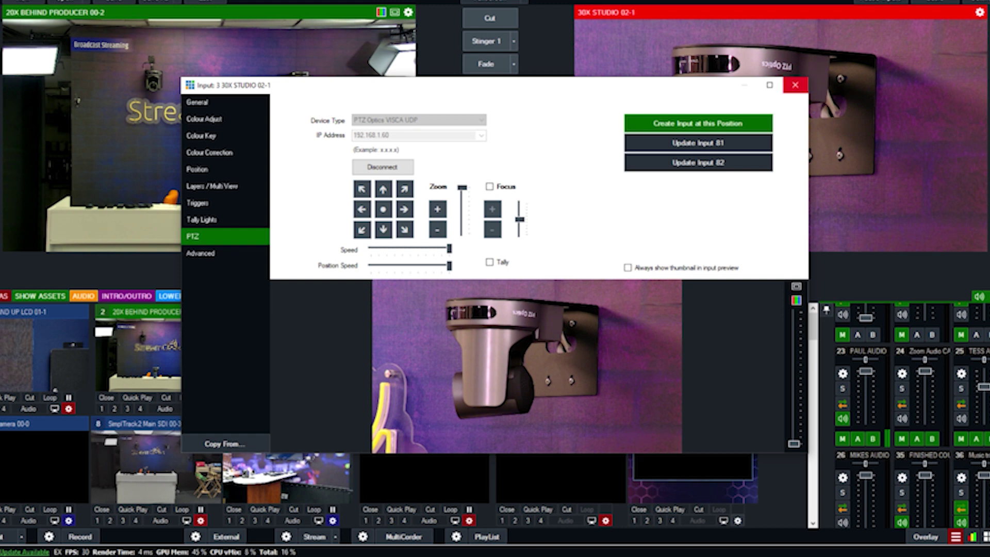
pyautogui.click(795, 86)
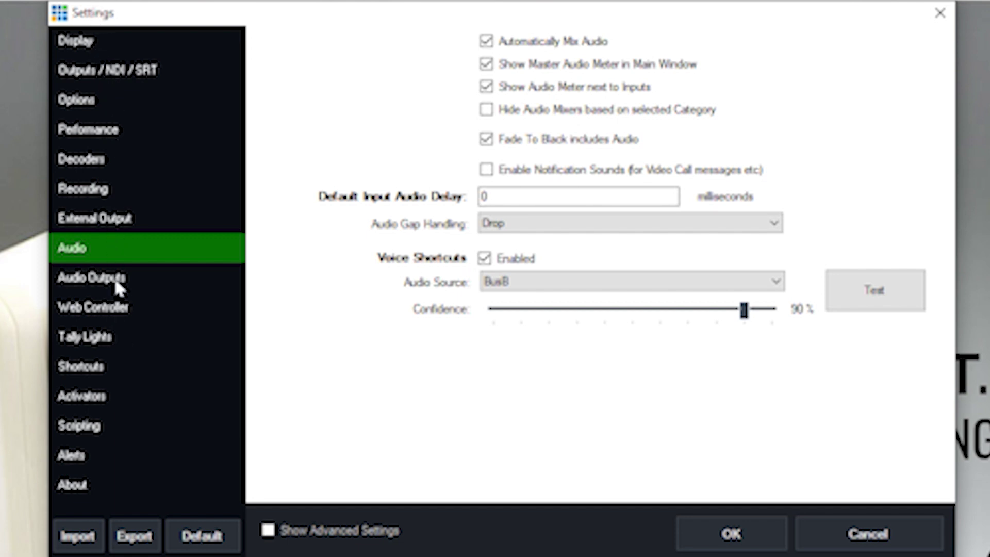
# - Switch the Voice Shortcuts audio source from Master to BusB
pyautogui.click(492, 279)
pyautogui.click(524, 313)
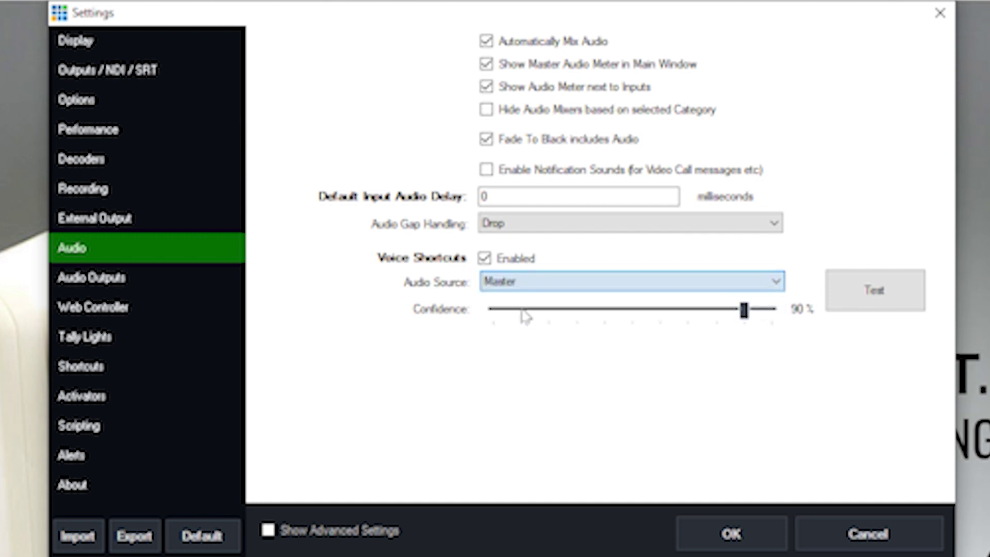
pyautogui.click(531, 279)
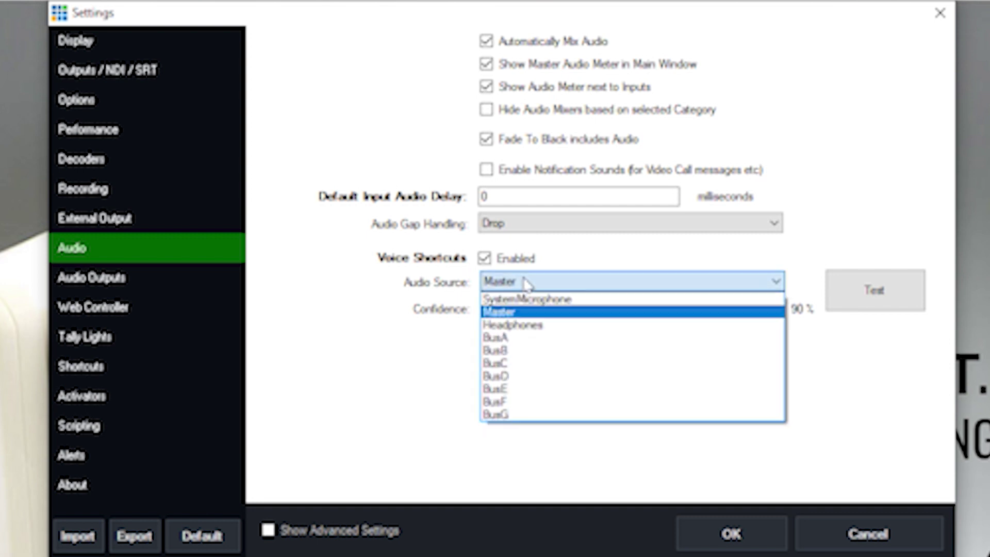
pyautogui.click(532, 351)
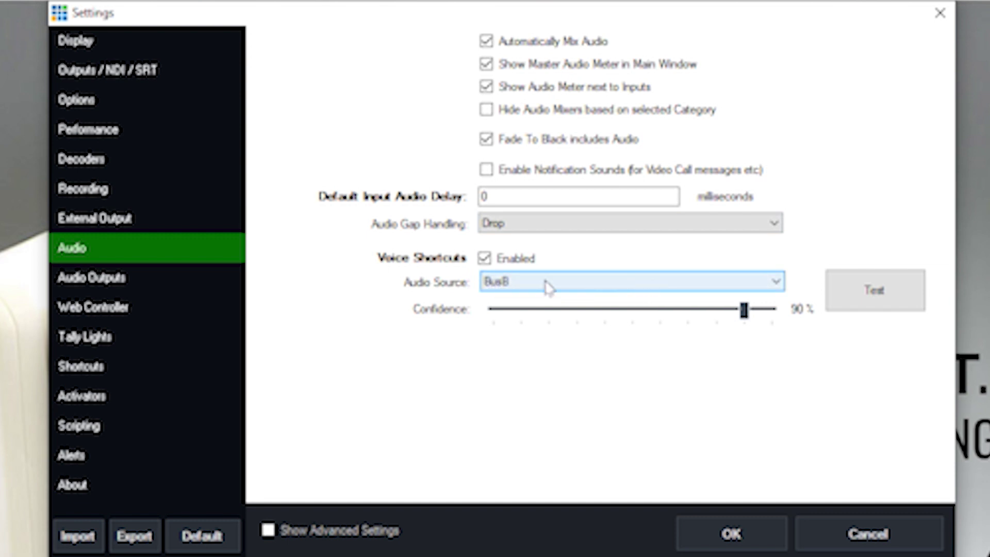
# - Check the Audio Outputs routing, then scroll the Shortcuts list past the voice entries and add one
pyautogui.click(172, 284)
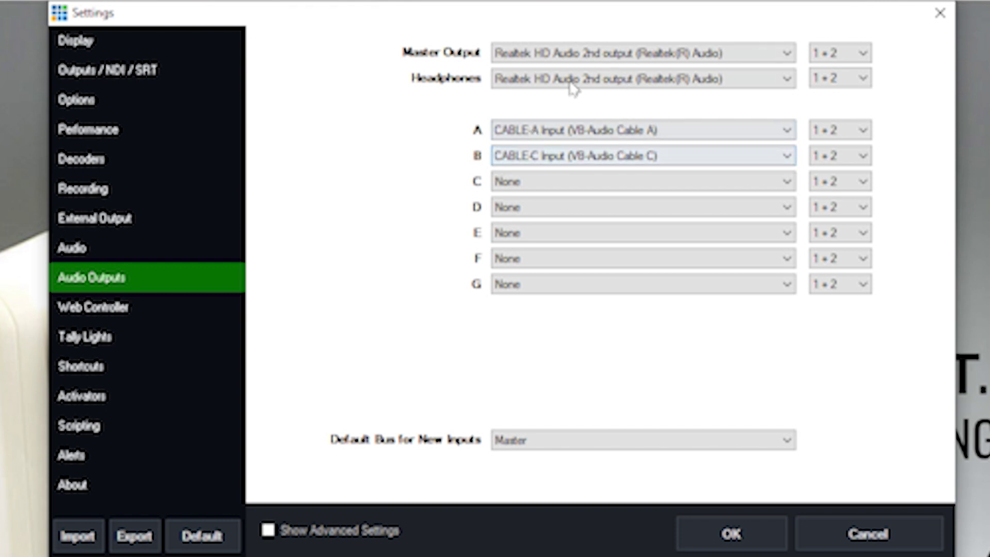
pyautogui.click(106, 378)
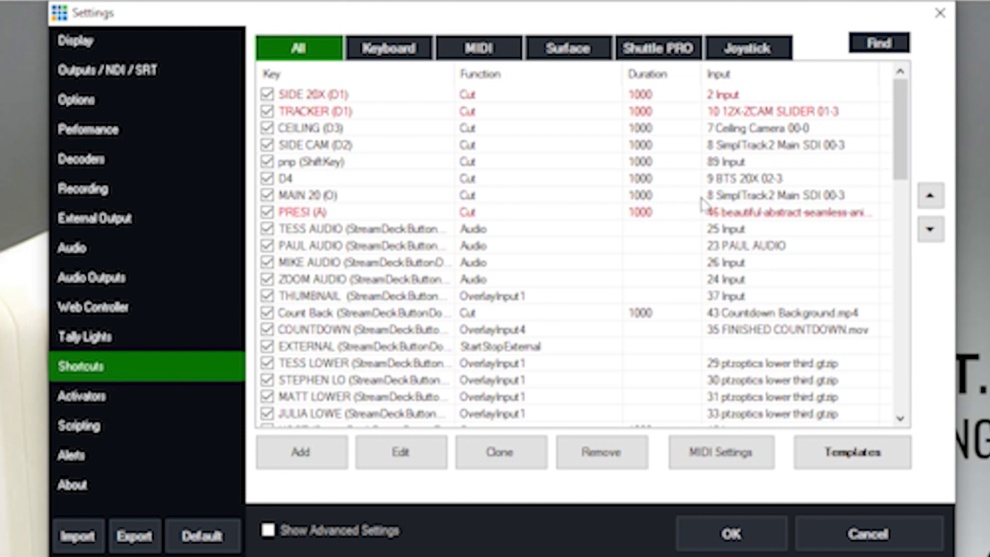
pyautogui.moveTo(911, 131); pyautogui.dragTo(922, 376)
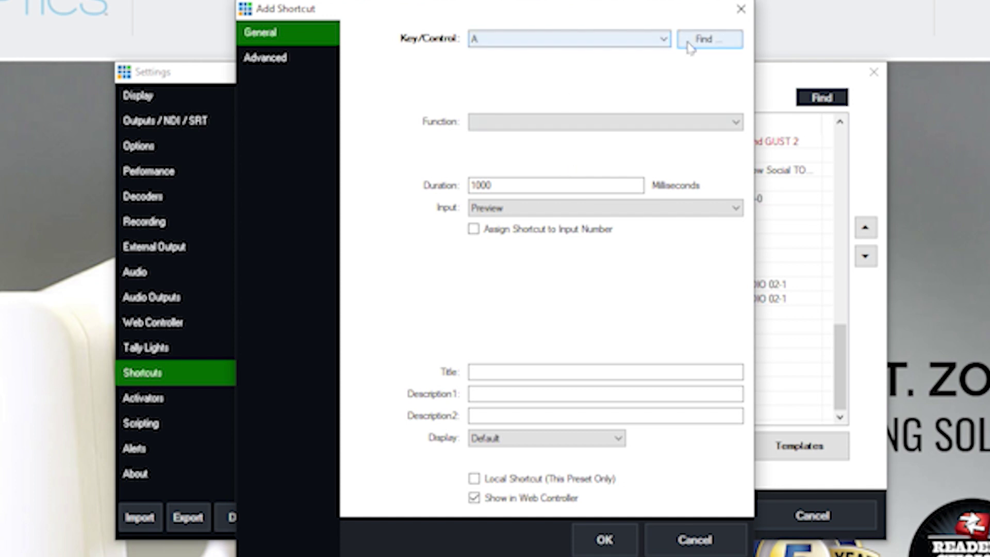
pyautogui.click(661, 42)
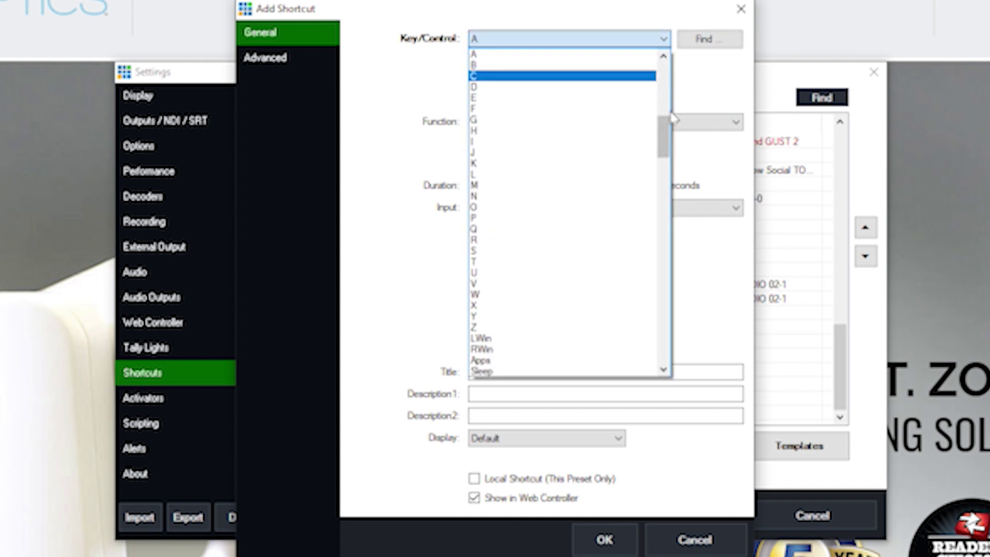
# - Set the new shortcut's Key/Control to Voice with the phrase ZOOM IN
pyautogui.moveTo(664, 135); pyautogui.dragTo(641, 98)
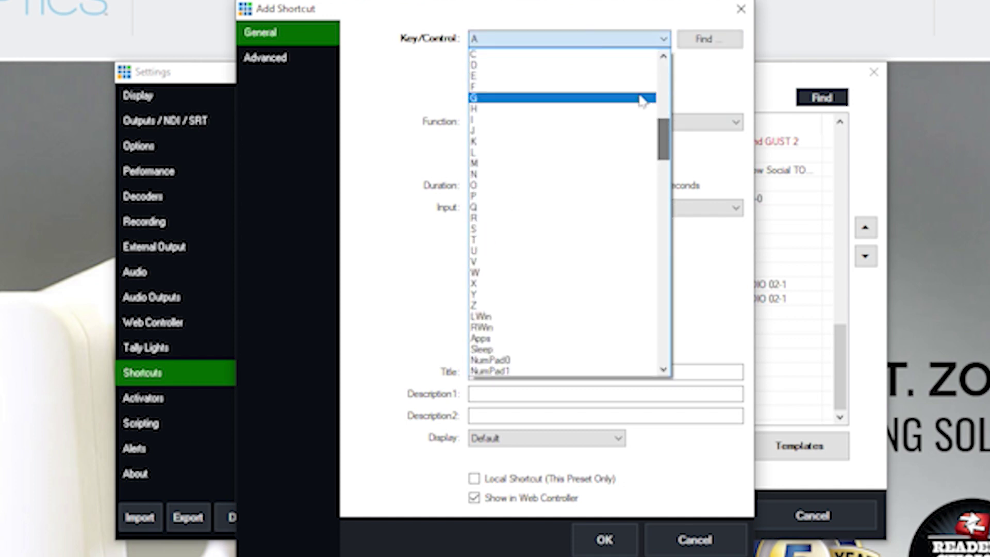
pyautogui.click(515, 45)
pyautogui.click(504, 43)
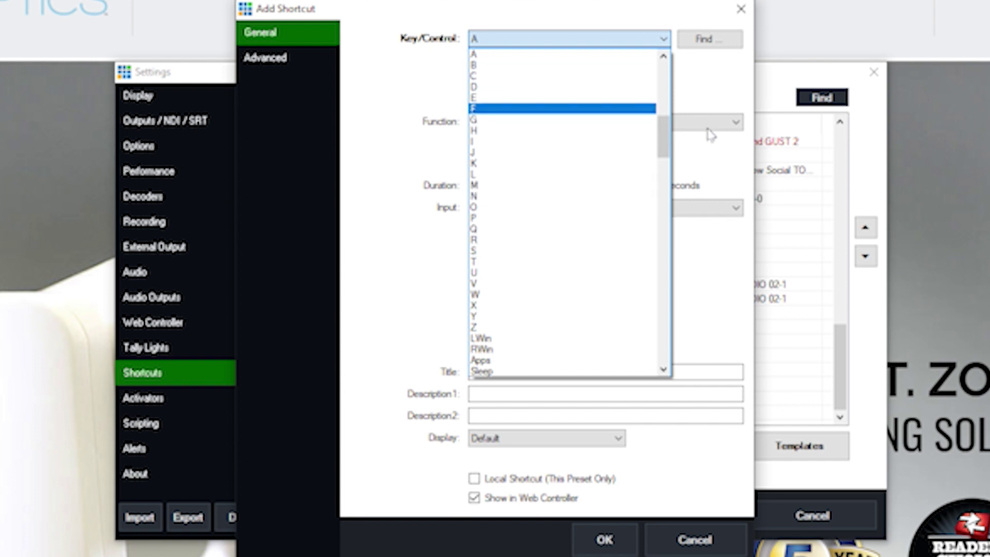
pyautogui.moveTo(664, 135); pyautogui.dragTo(661, 361)
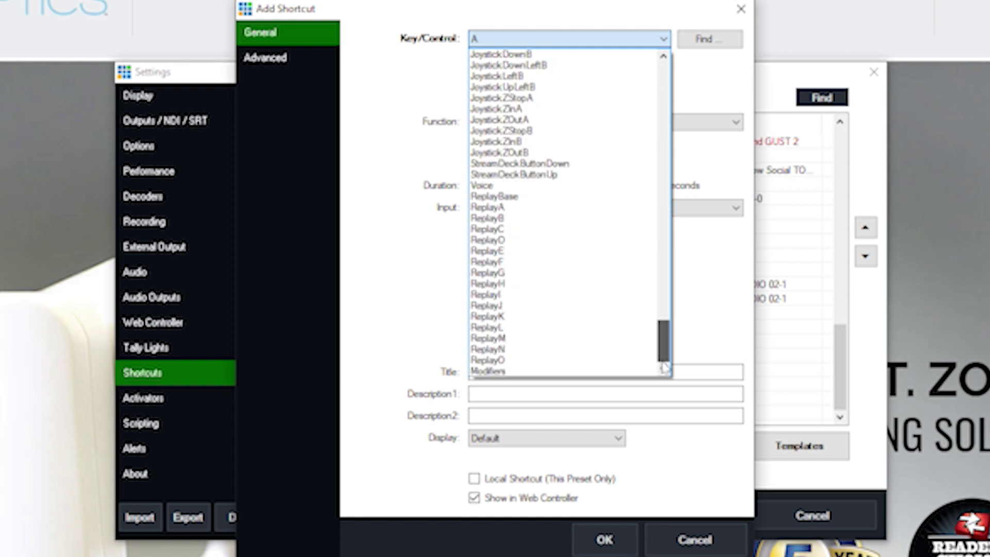
pyautogui.click(583, 187)
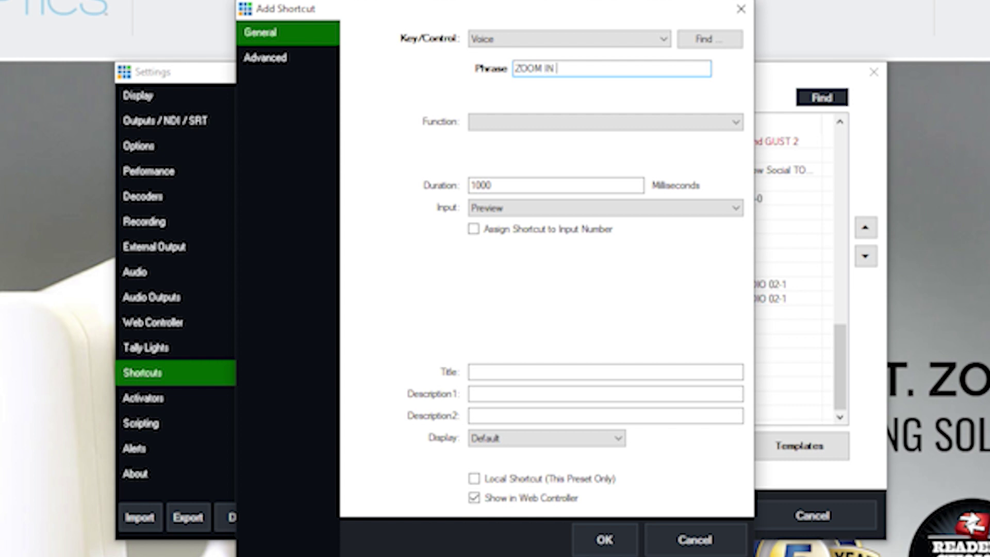
pyautogui.click(539, 125)
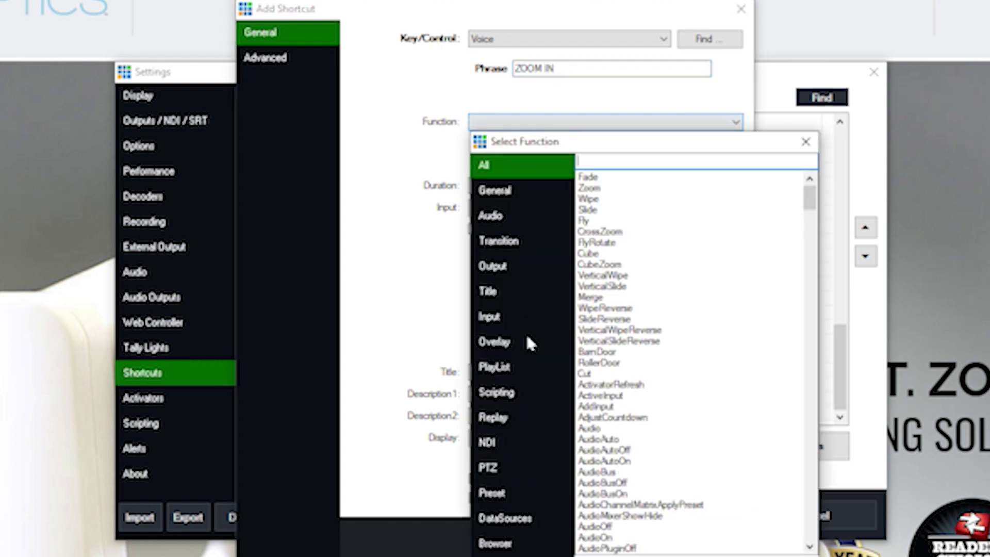
# - Assign PTZZoomIn from the PTZ category as the shortcut's function, leaving Input at Preview
pyautogui.click(529, 467)
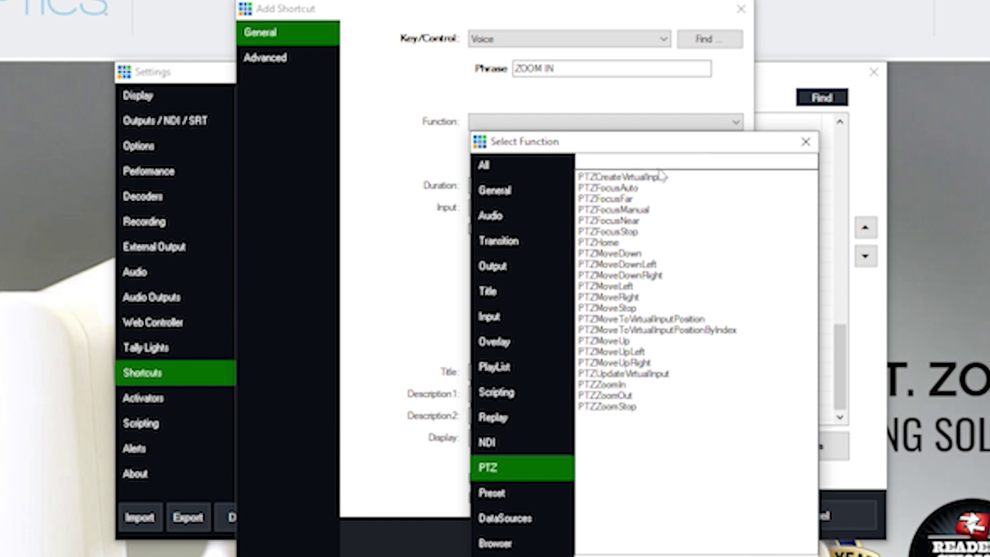
pyautogui.moveTo(645, 180); pyautogui.dragTo(625, 341)
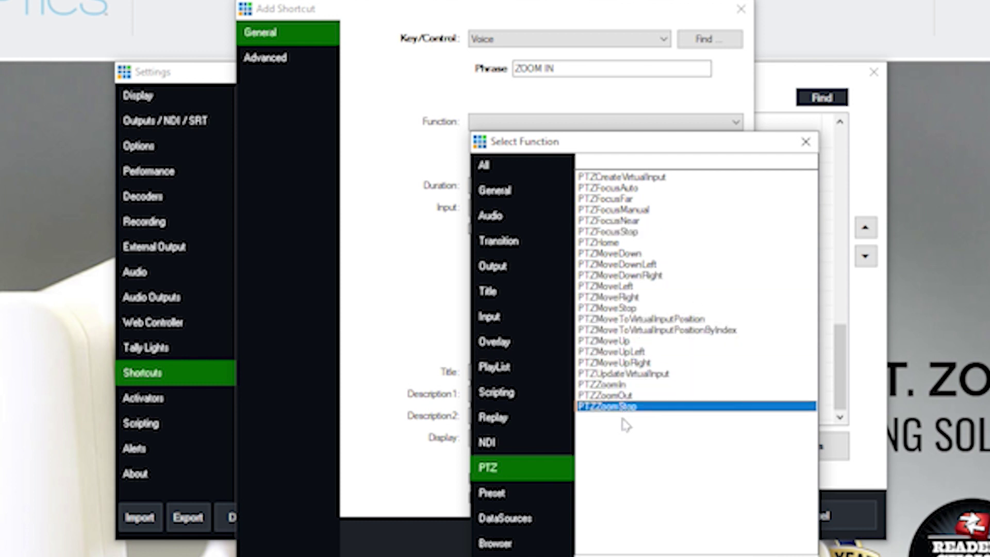
pyautogui.click(606, 385)
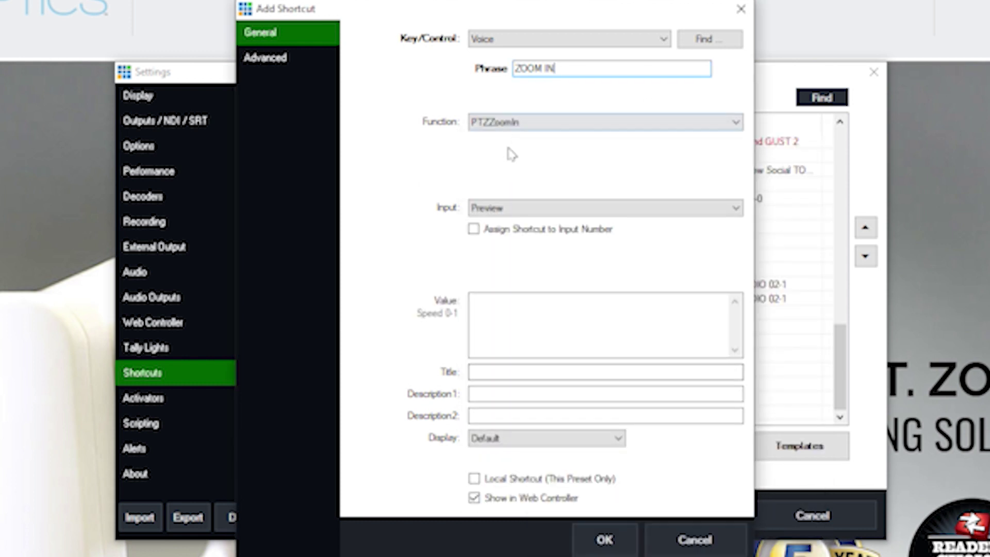
pyautogui.click(526, 208)
pyautogui.click(525, 212)
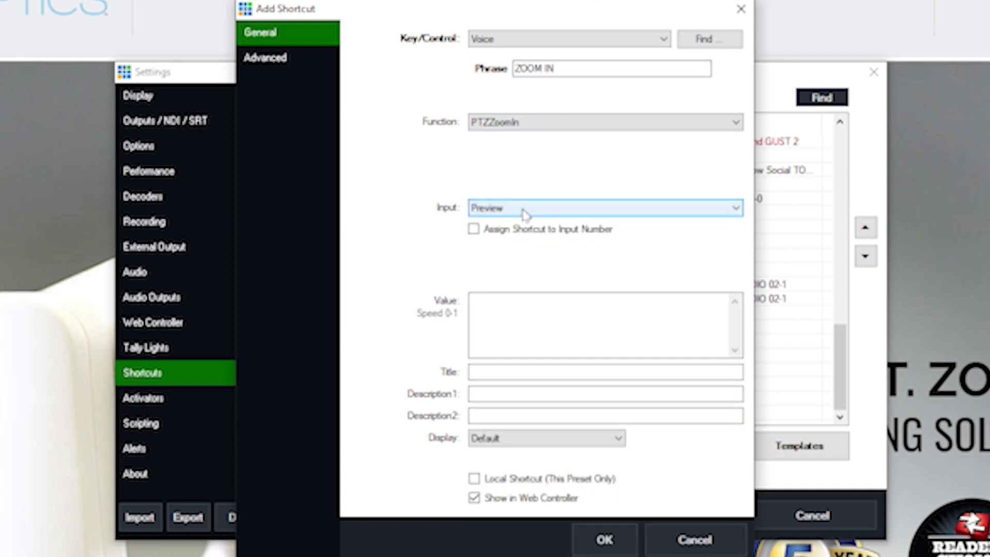
pyautogui.click(565, 213)
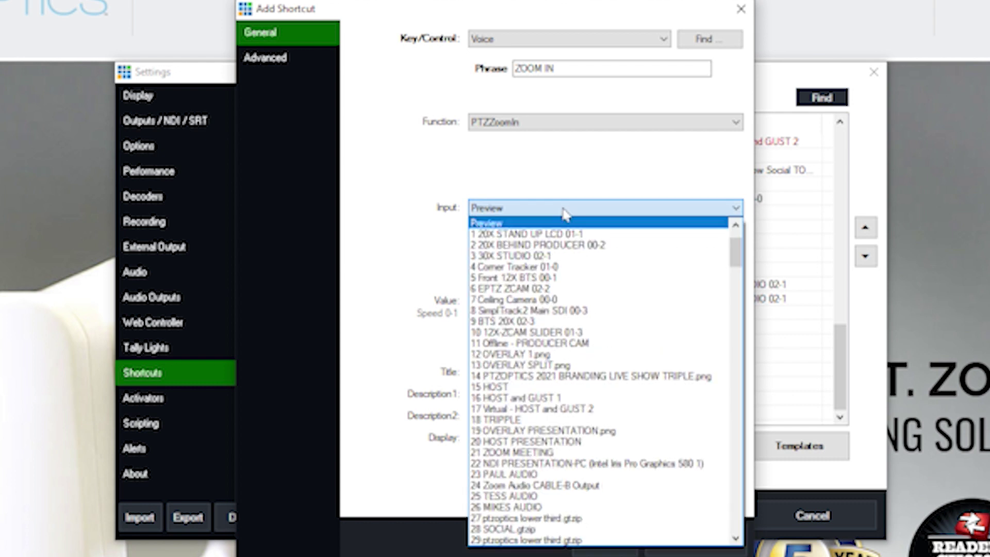
pyautogui.click(587, 226)
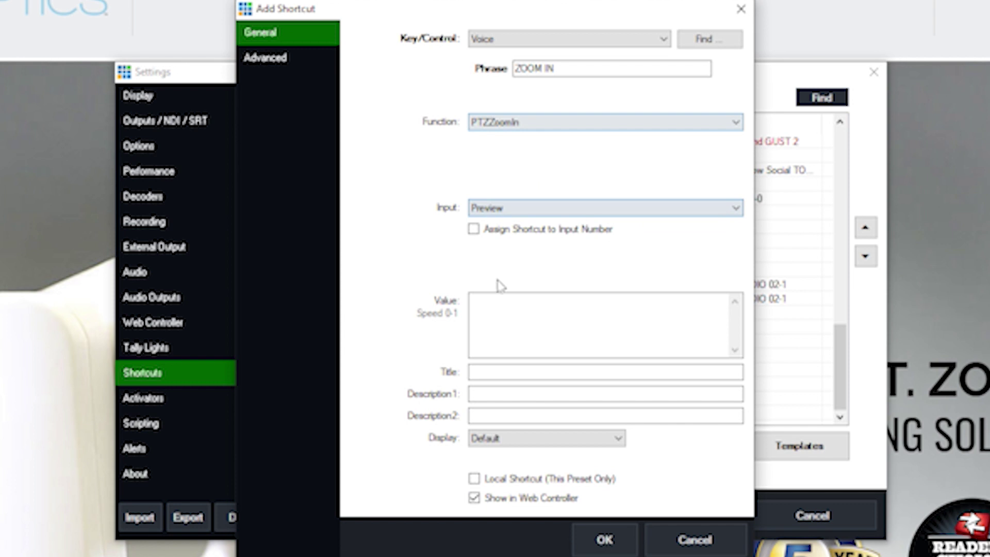
pyautogui.click(551, 341)
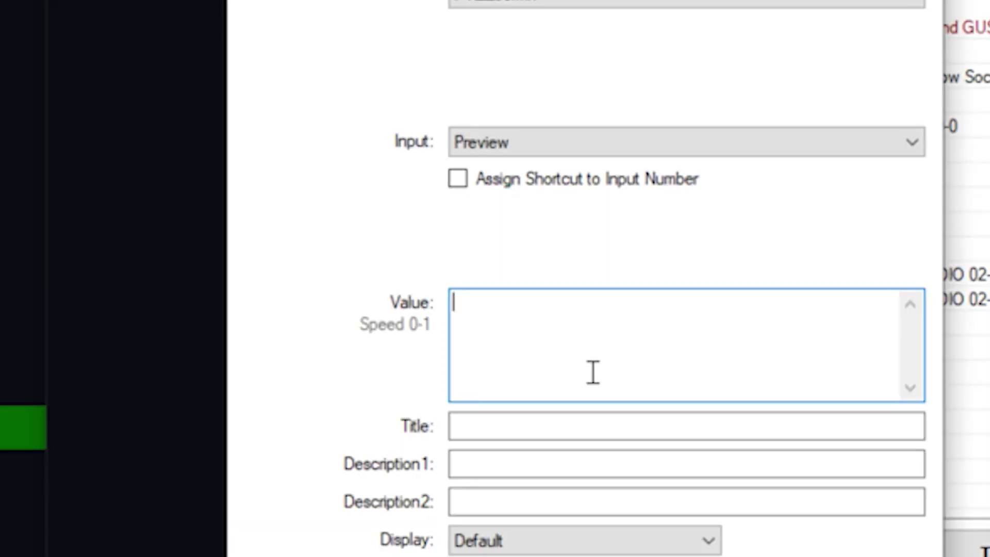
pyautogui.write('.2')
pyautogui.press('BackSpace')
pyautogui.write('310.2')
pyautogui.press('Return')
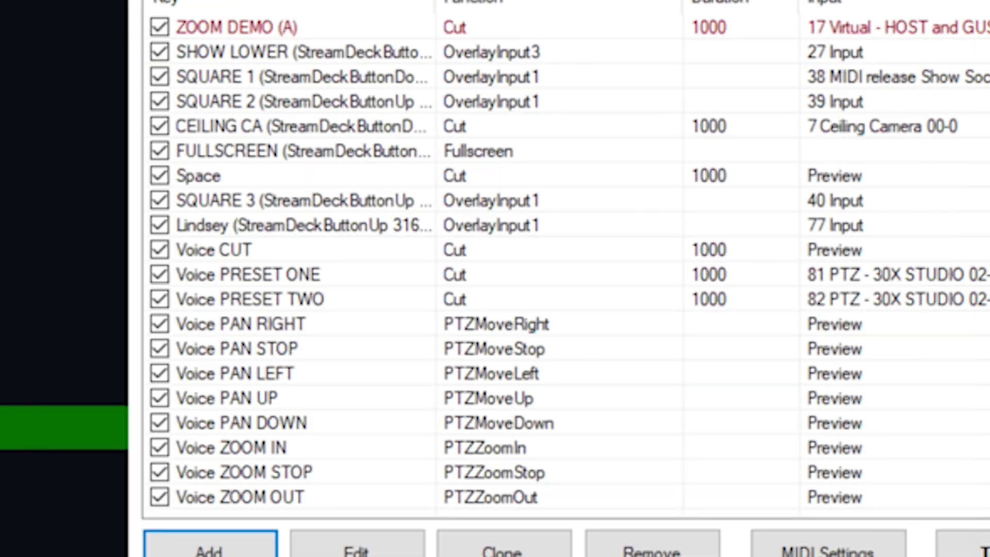
pyautogui.click(296, 284)
pyautogui.click(289, 330)
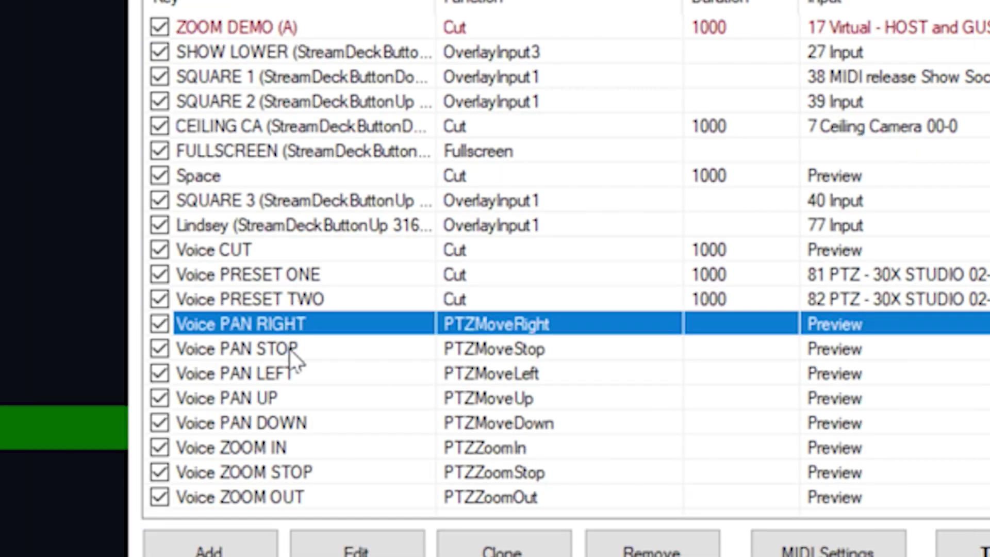
pyautogui.click(290, 349)
pyautogui.click(292, 375)
pyautogui.click(299, 402)
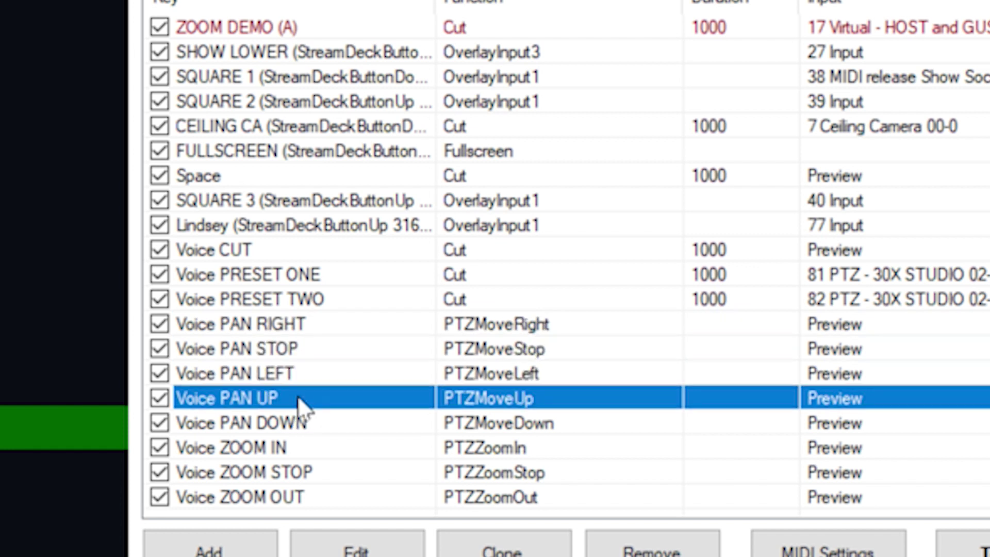
pyautogui.click(302, 421)
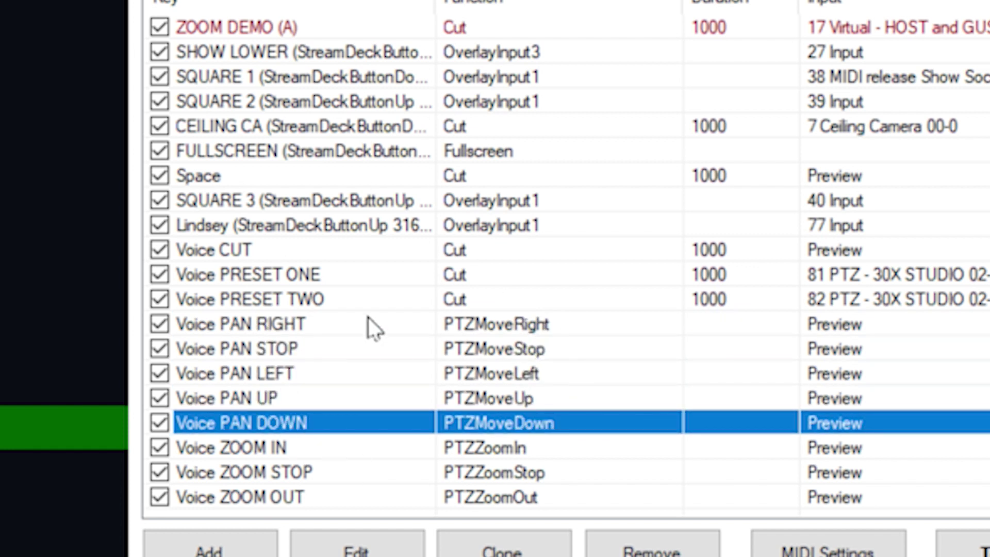
pyautogui.click(334, 457)
pyautogui.click(310, 470)
pyautogui.click(309, 495)
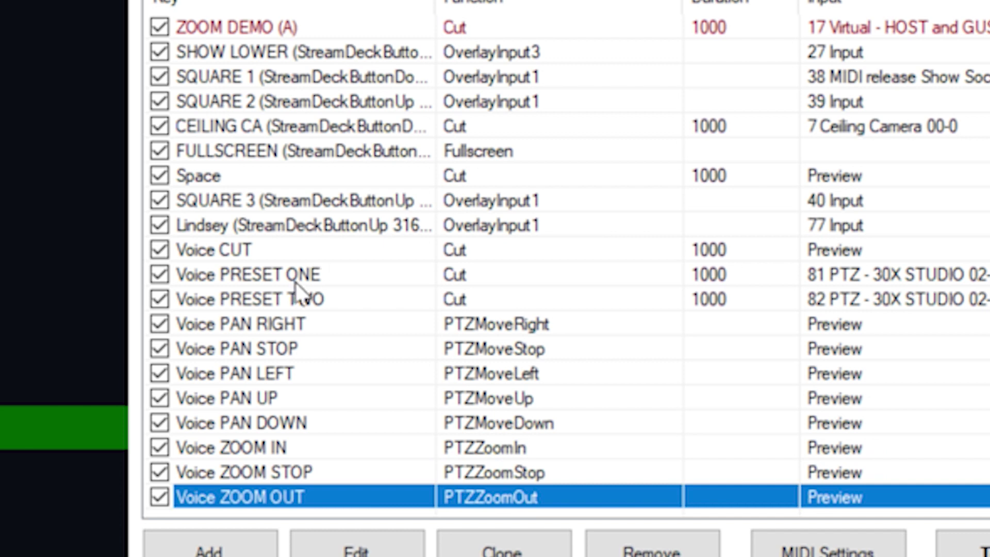
pyautogui.click(298, 326)
pyautogui.click(326, 497)
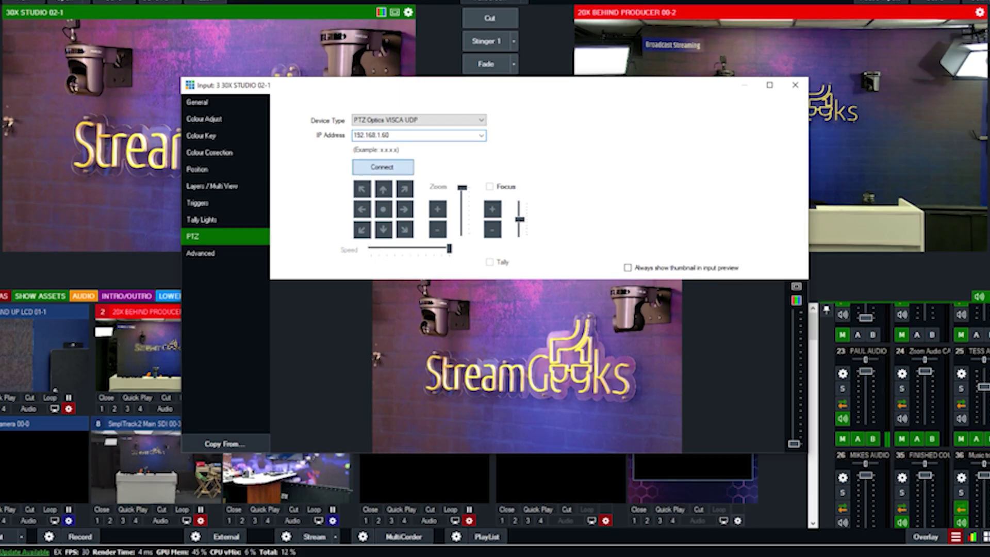
# - Connect PTZ control to input 3's camera, test a tilt up, then disconnect
pyautogui.click(382, 166)
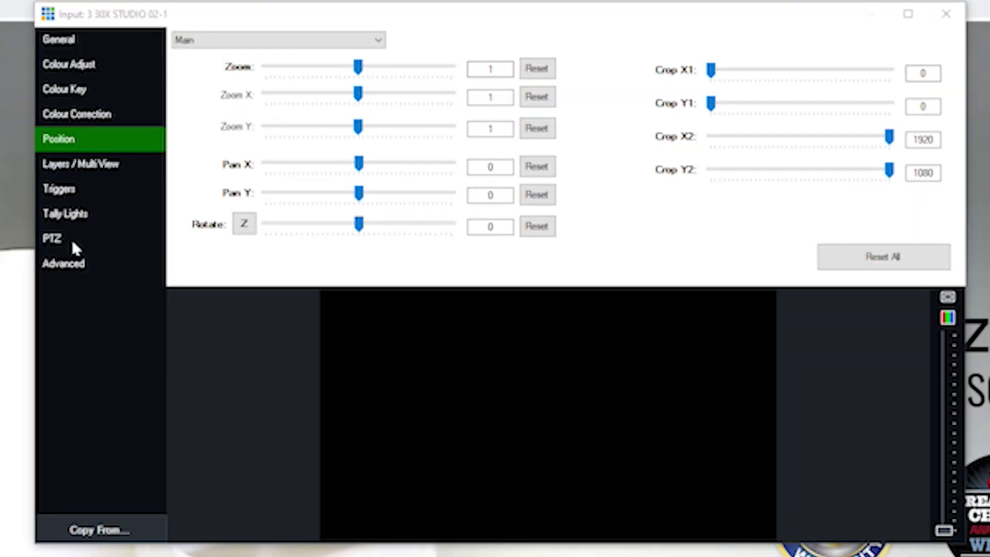
pyautogui.click(73, 259)
pyautogui.click(69, 237)
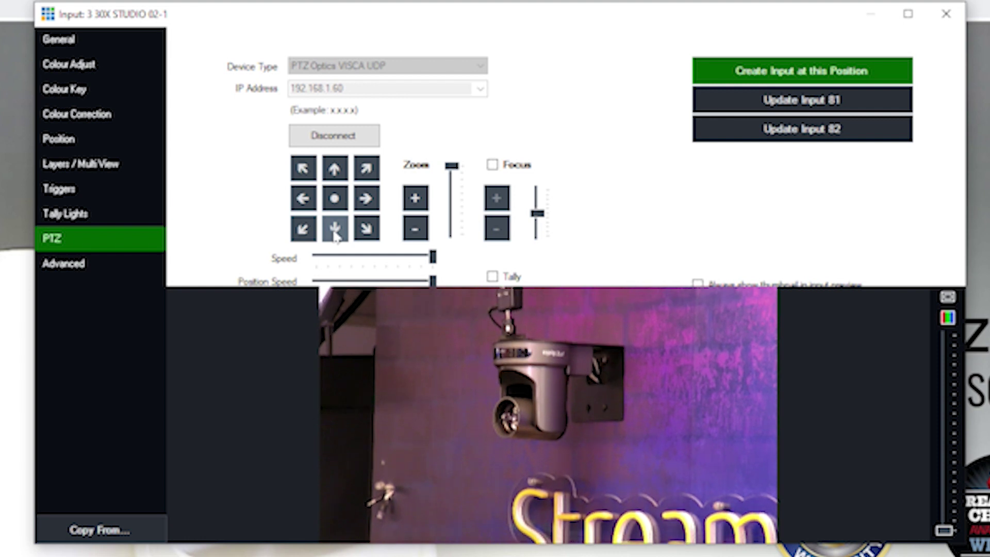
pyautogui.click(325, 173)
pyautogui.click(332, 142)
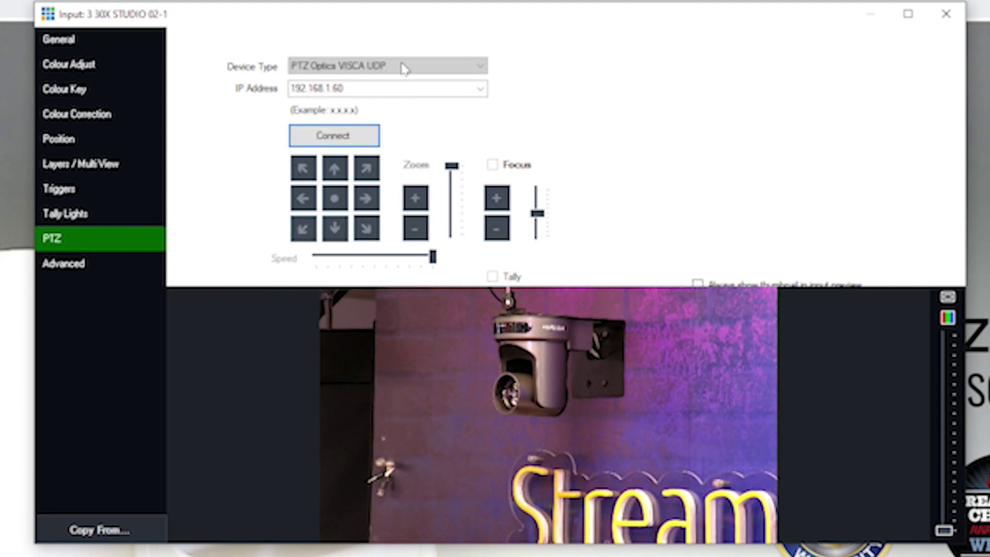
# - Reconnect via PTZ Optics VISCA UDP at 192.168.1.60, pan around the StreamGeeks sign, enlarge the window
pyautogui.click(481, 66)
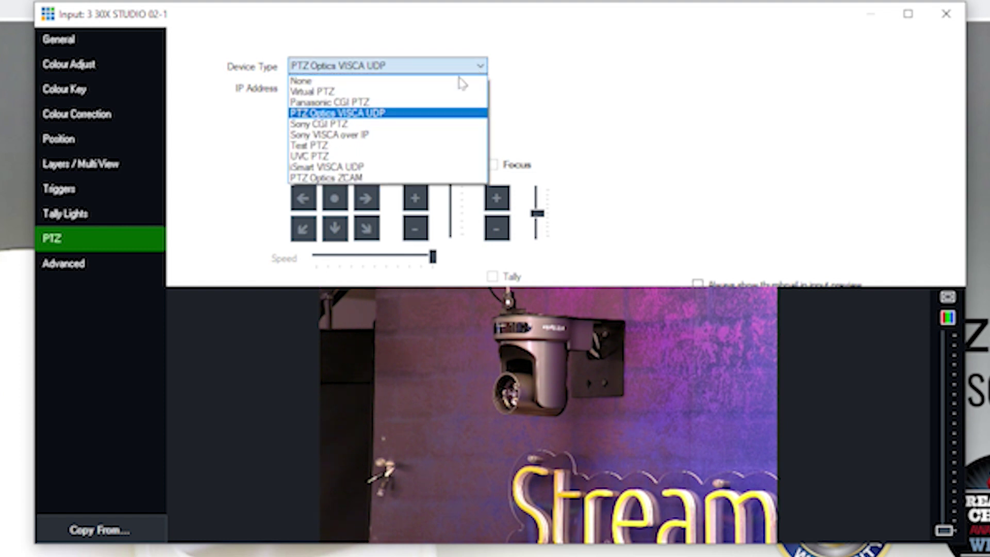
pyautogui.click(441, 113)
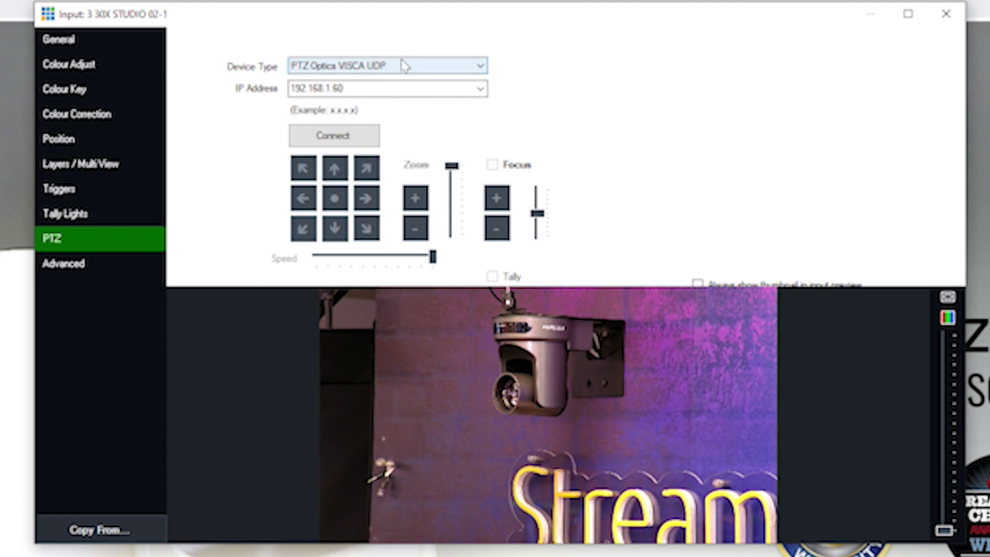
pyautogui.moveTo(370, 89); pyautogui.dragTo(255, 88)
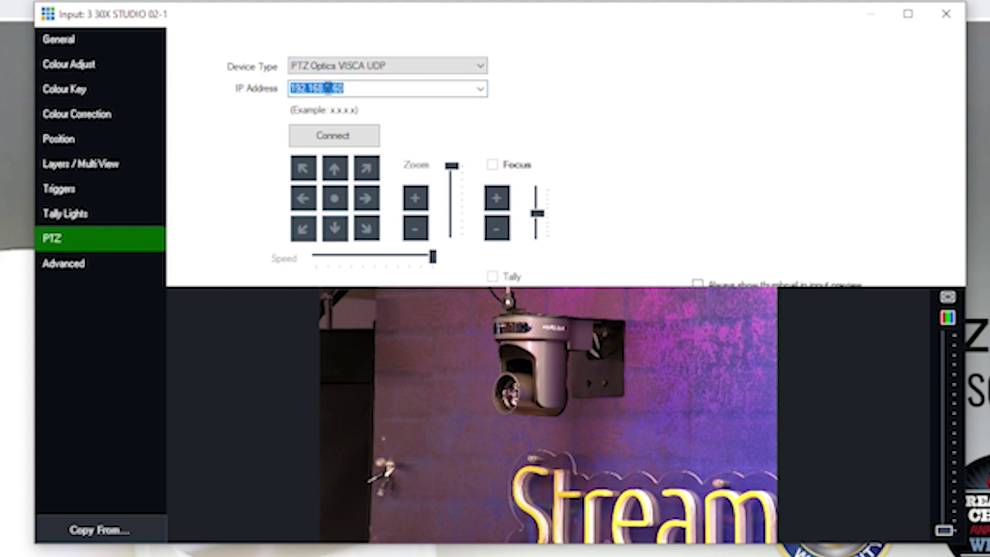
pyautogui.click(338, 142)
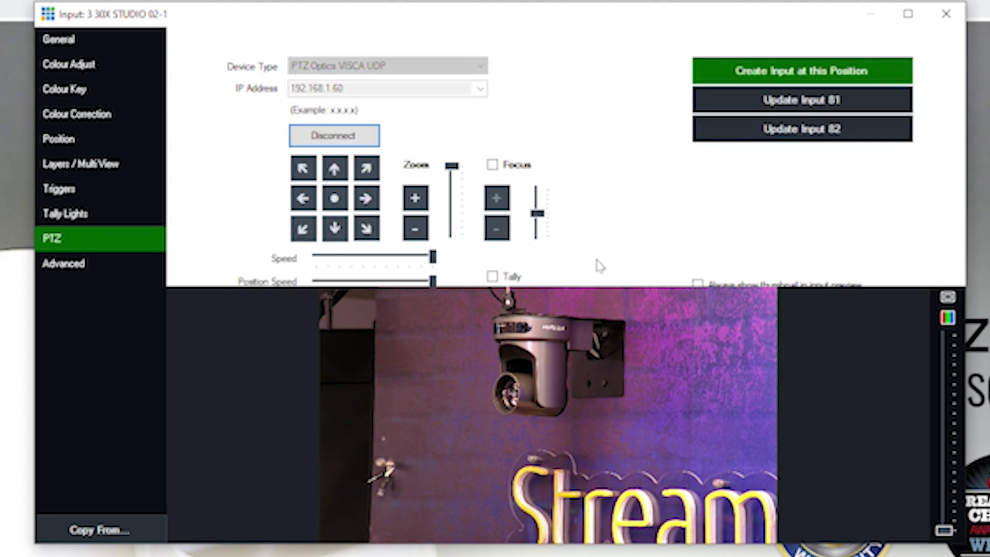
pyautogui.click(367, 201)
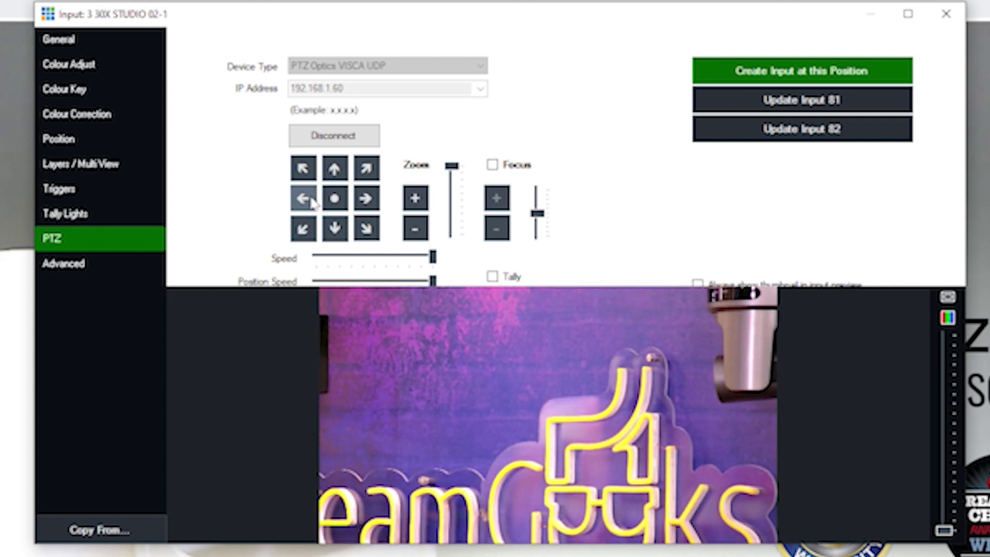
pyautogui.click(304, 170)
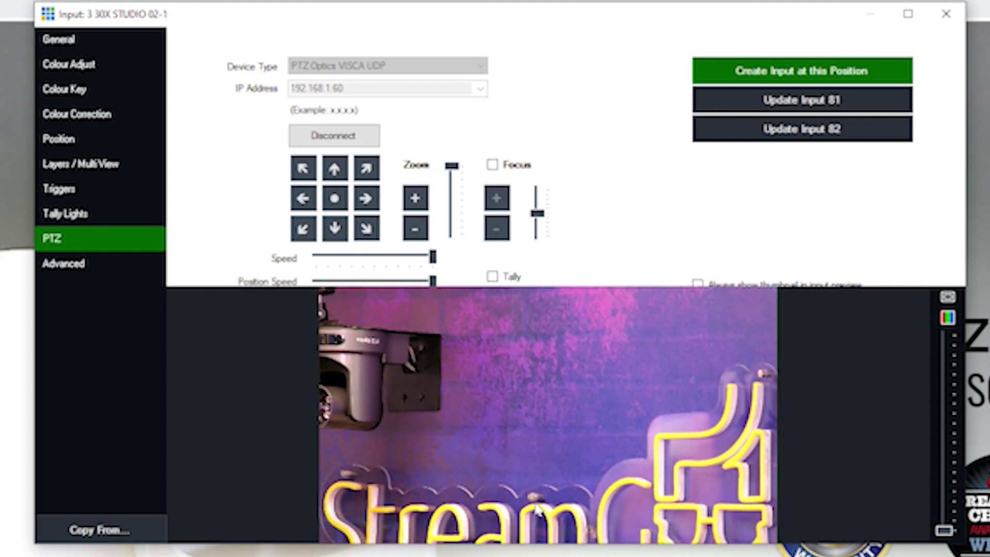
pyautogui.moveTo(527, 542); pyautogui.dragTo(527, 556)
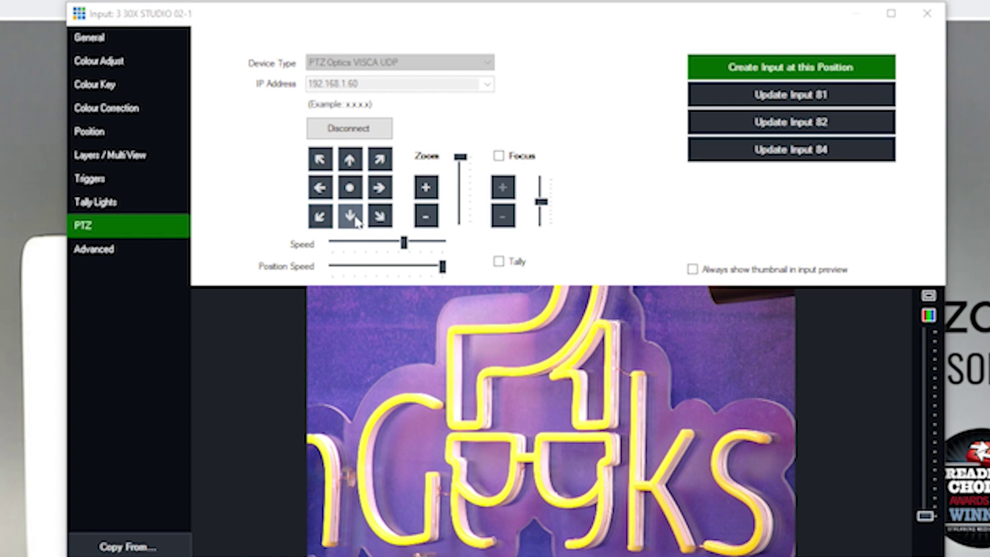
# - Zoom the camera out to the whole sign, then in tighter on the StreamGeeks lettering
pyautogui.click(422, 221)
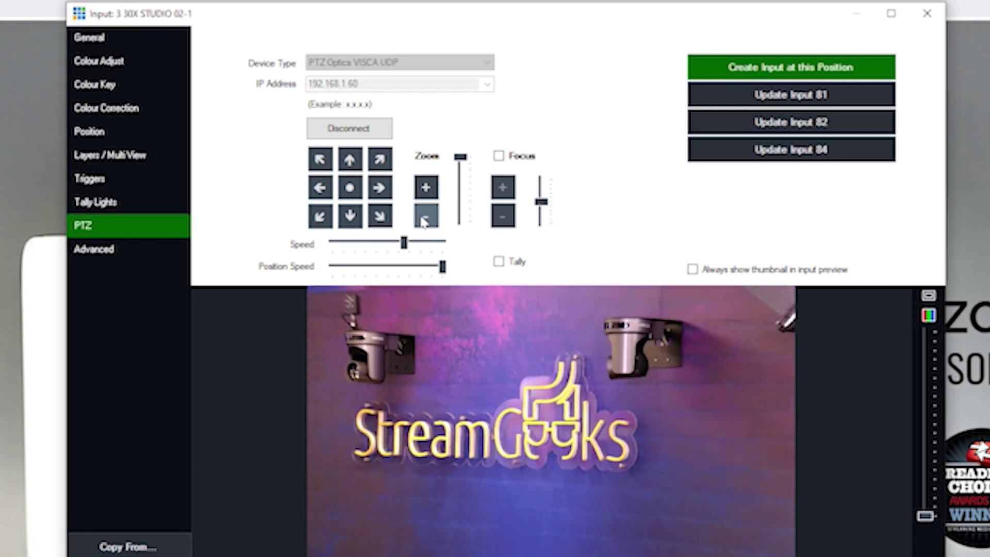
pyautogui.click(427, 190)
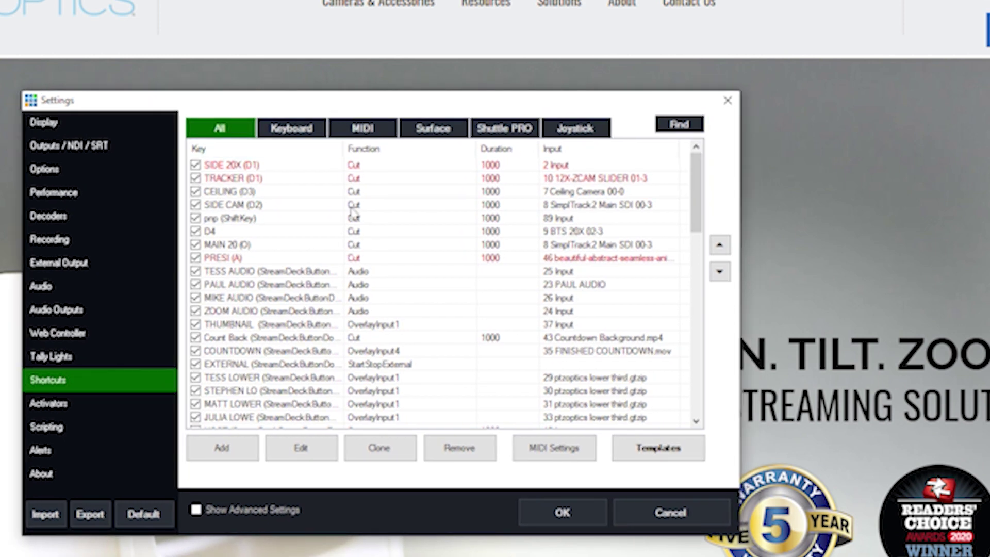
# - Add a new shortcut triggered by Voice with the phrase PRESET THREE
pyautogui.moveTo(699, 182); pyautogui.dragTo(712, 380)
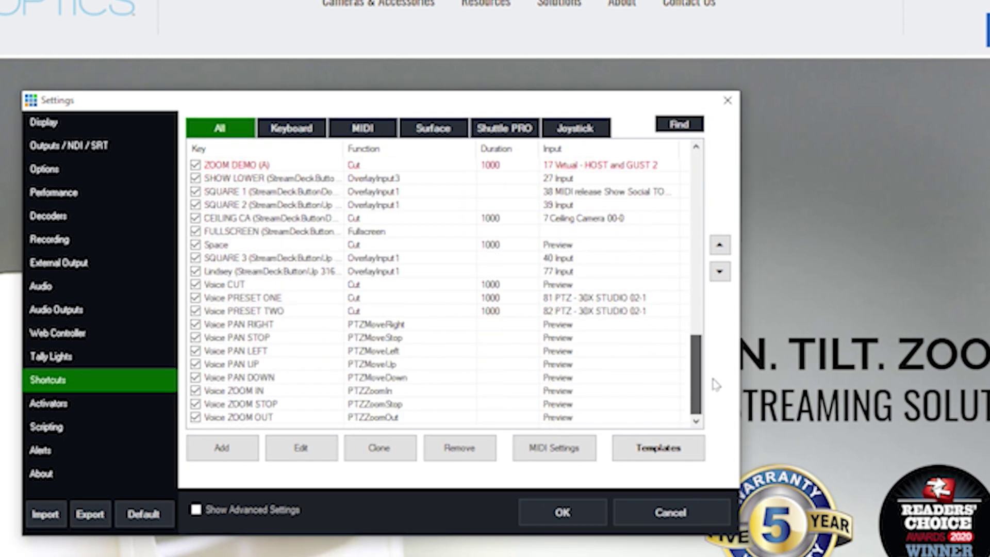
pyautogui.click(221, 459)
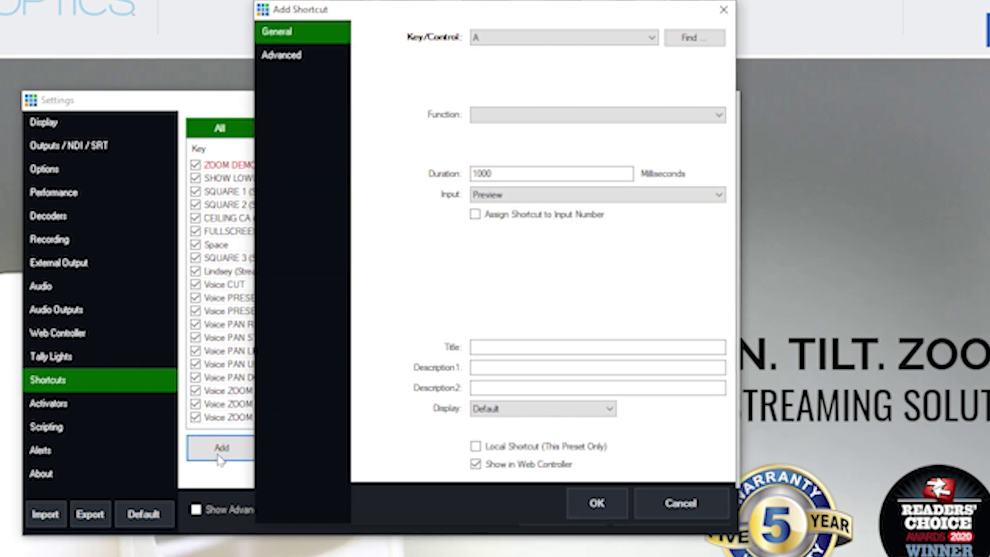
pyautogui.click(652, 40)
pyautogui.scroll(-15, 653, 49)
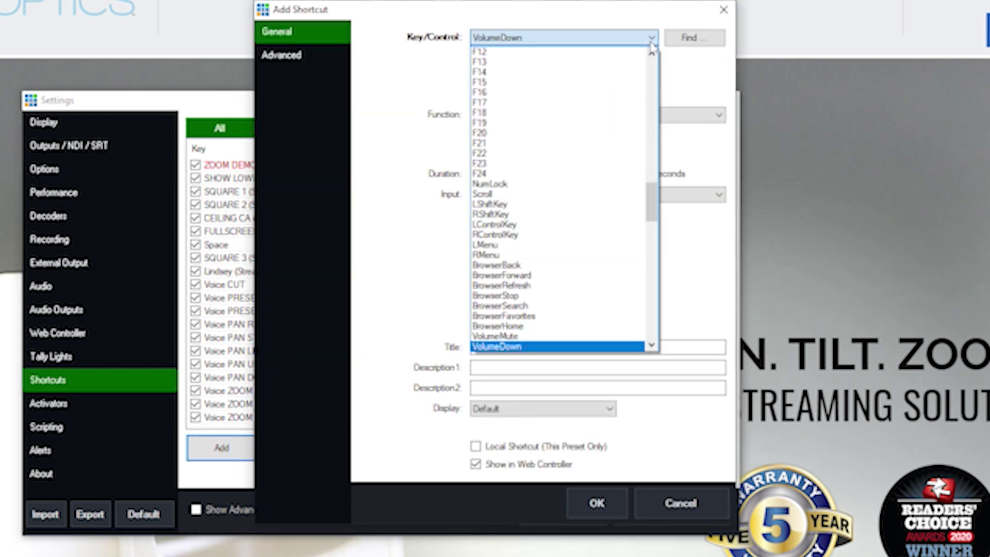
pyautogui.scroll(-20, 652, 49)
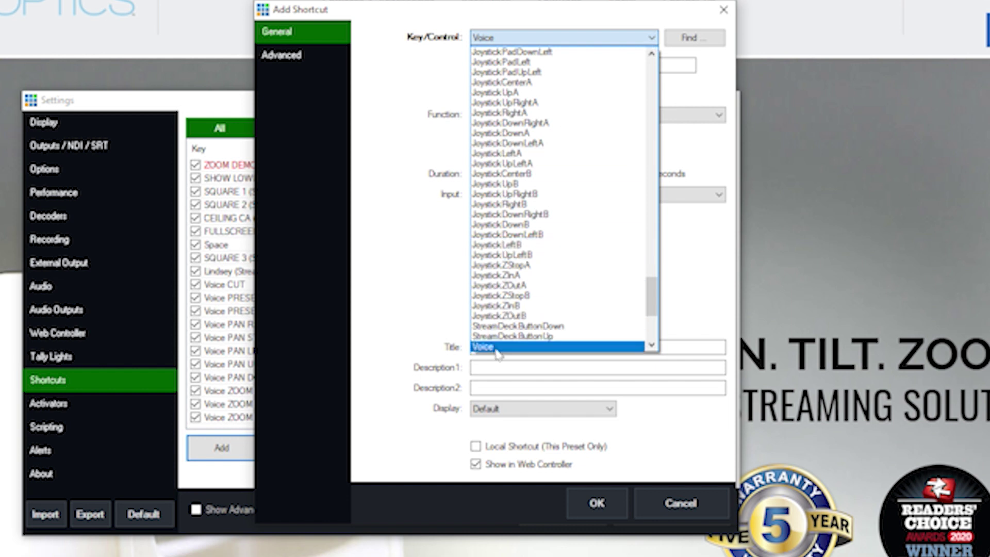
pyautogui.click(497, 348)
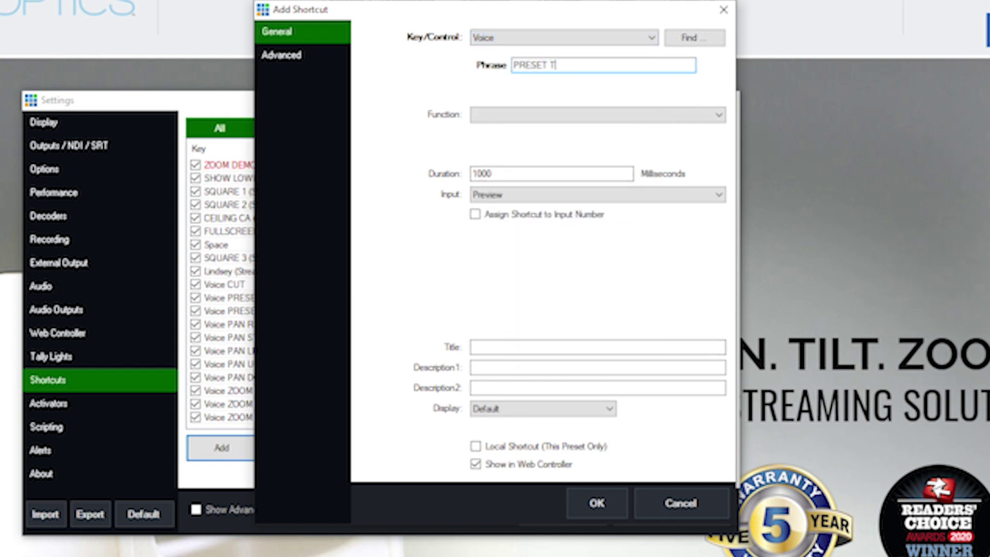
# - Set the shortcut's function to Cut targeting input 84 PTZ - 30X STUDIO 02-1
pyautogui.click(572, 119)
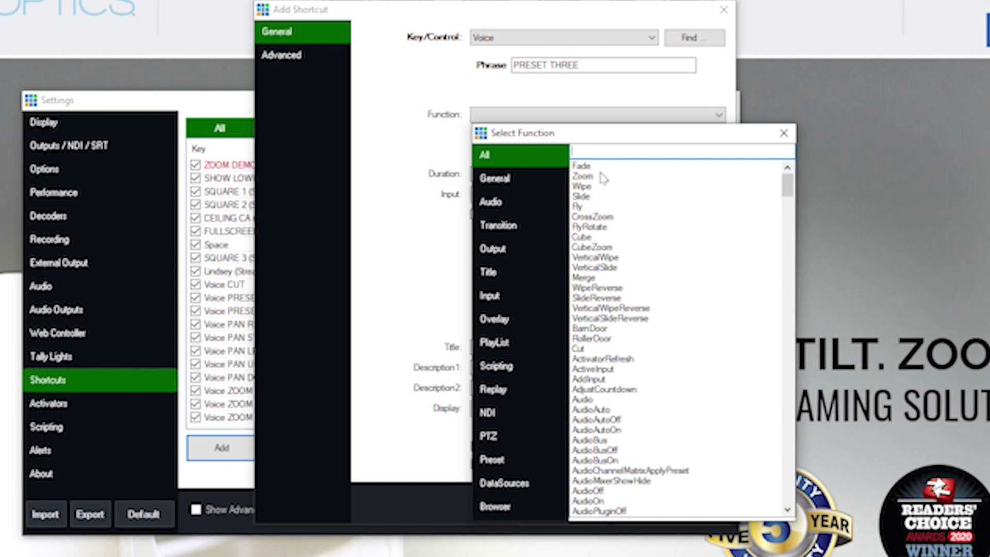
pyautogui.click(611, 349)
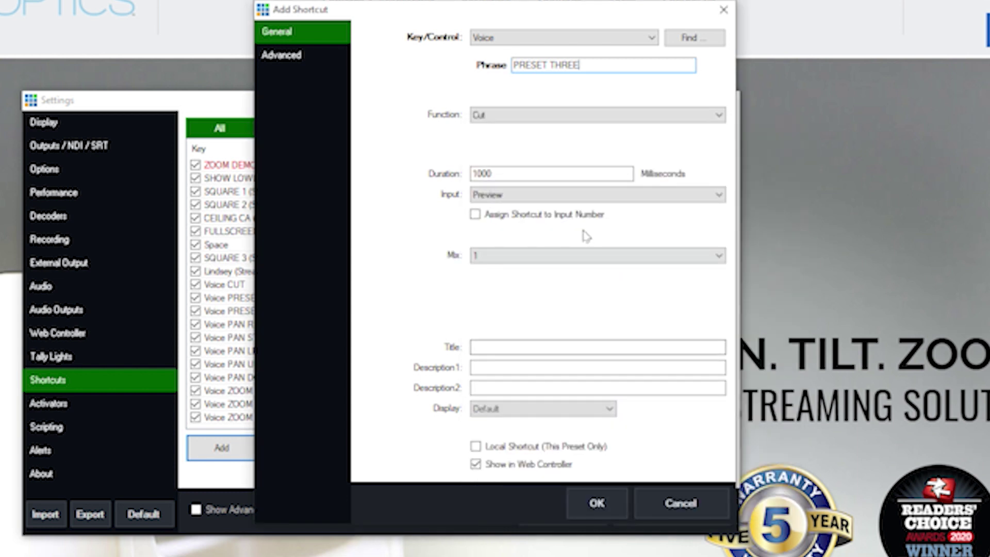
pyautogui.click(596, 115)
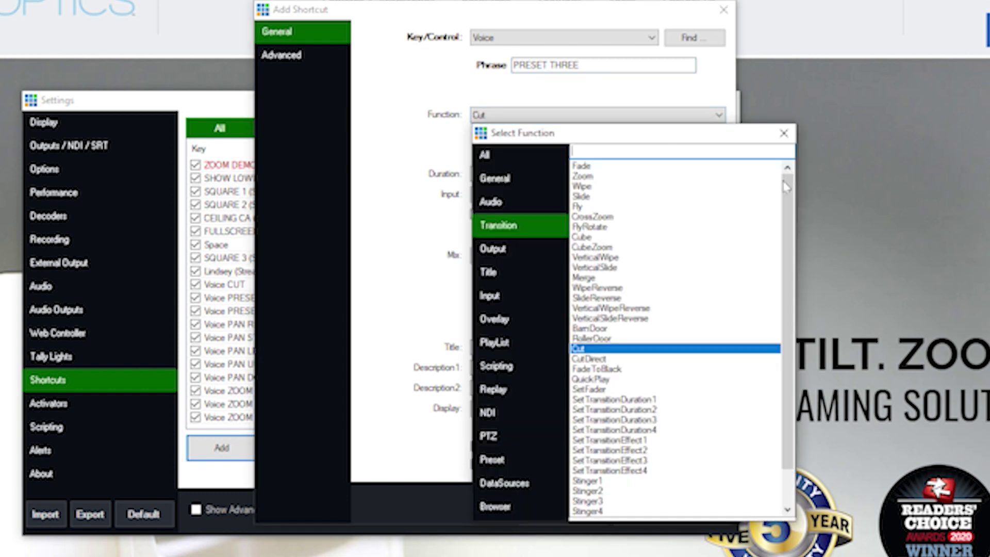
pyautogui.click(784, 133)
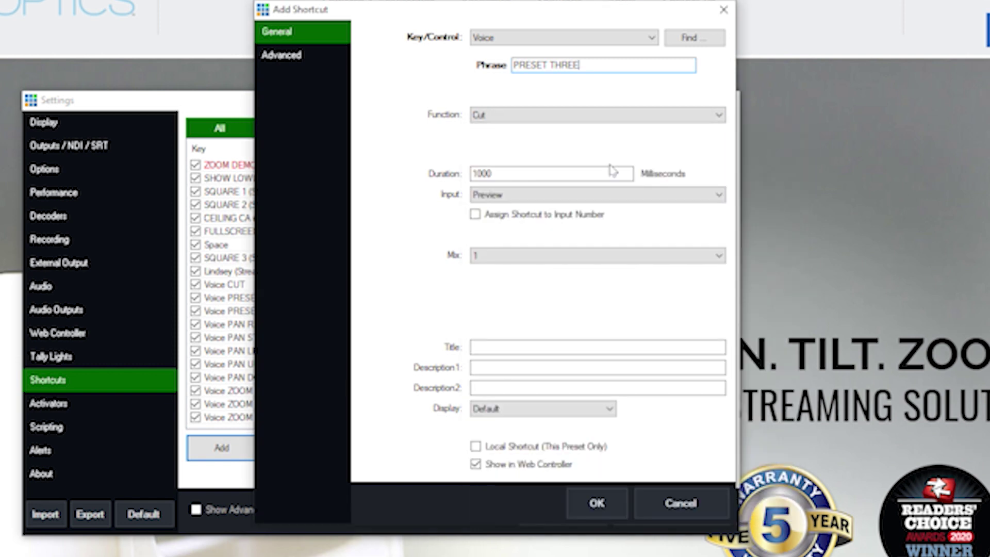
pyautogui.click(516, 201)
pyautogui.scroll(-5, 593, 310)
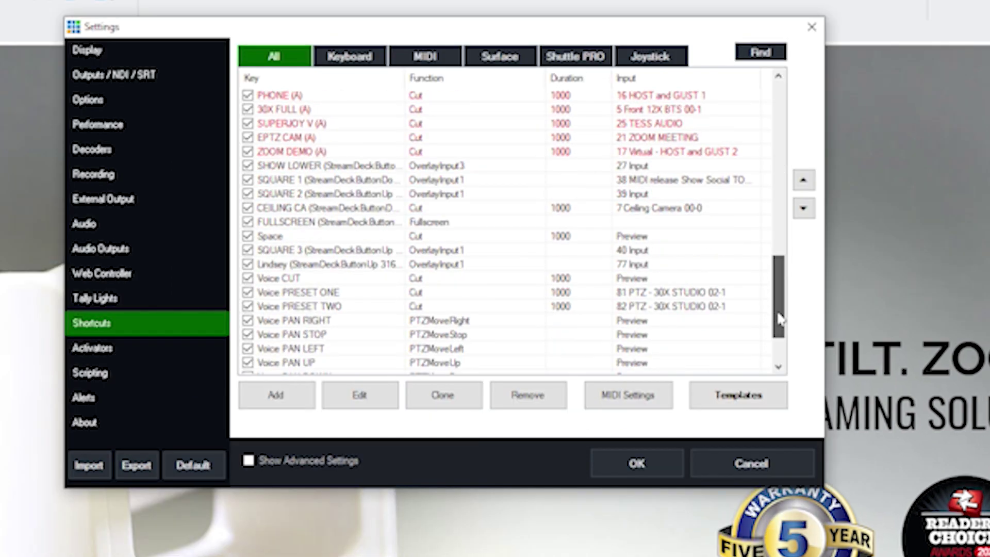
pyautogui.scroll(-2, 780, 319)
# - Reopen the saved Voice PRESET THREE shortcut to verify its settings
pyautogui.click(328, 364)
pyautogui.doubleClick(633, 363)
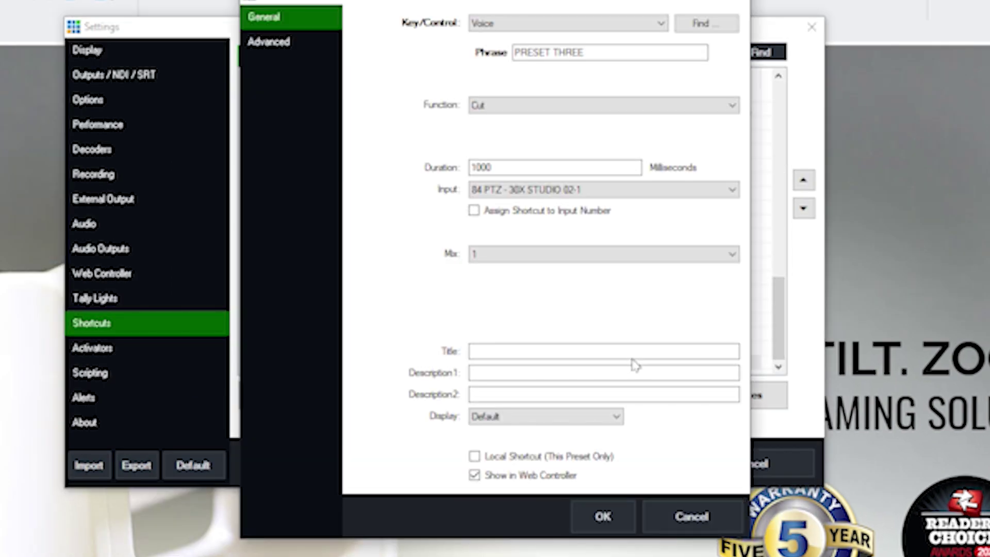
pyautogui.moveTo(603, 51); pyautogui.dragTo(492, 52)
pyautogui.click(653, 51)
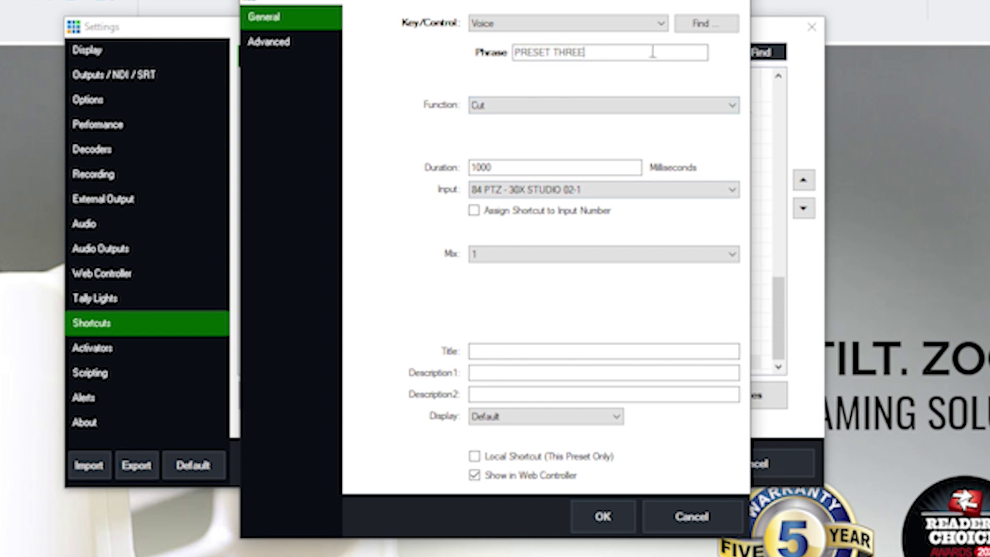